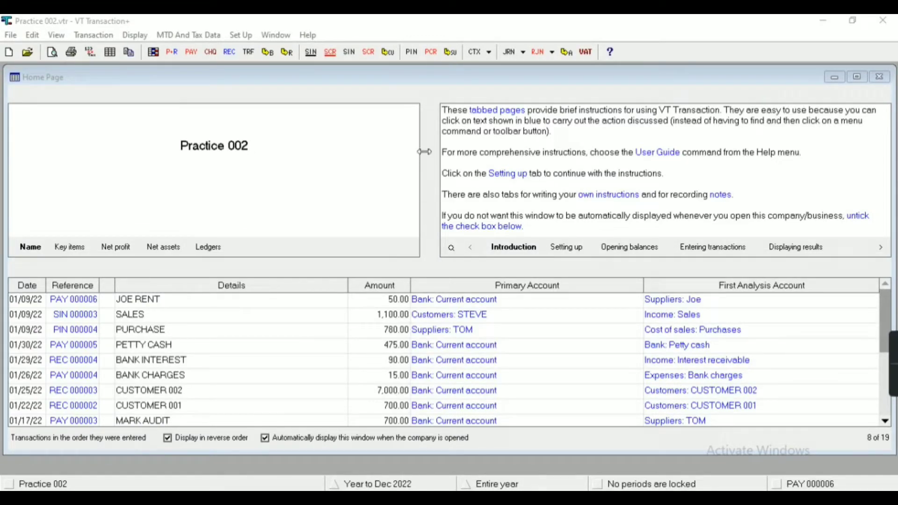
# Display the Suppliers and then the Customers account lists to check their balances.
pyautogui.click(451, 59)
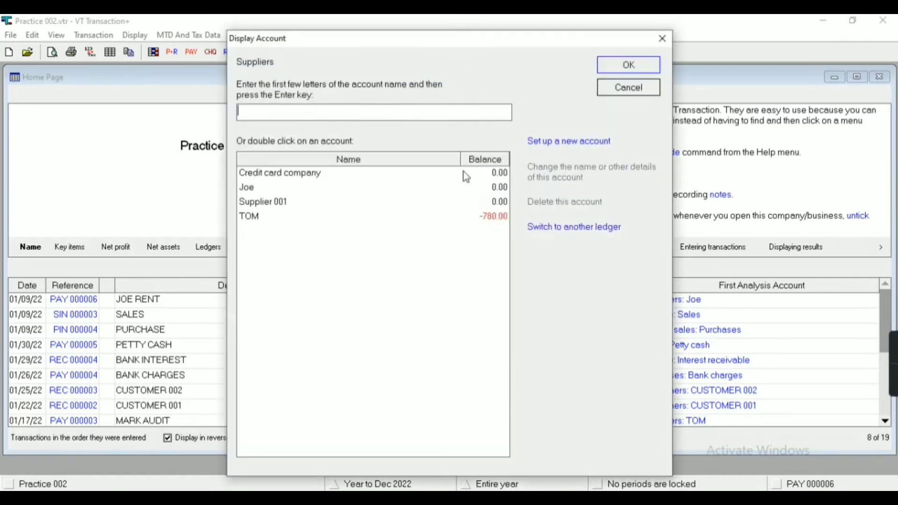
pyautogui.click(625, 94)
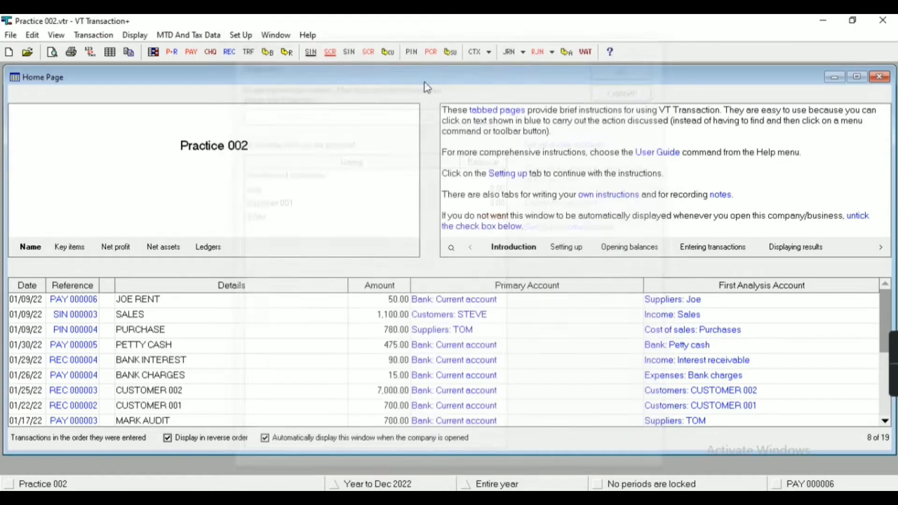
pyautogui.click(391, 53)
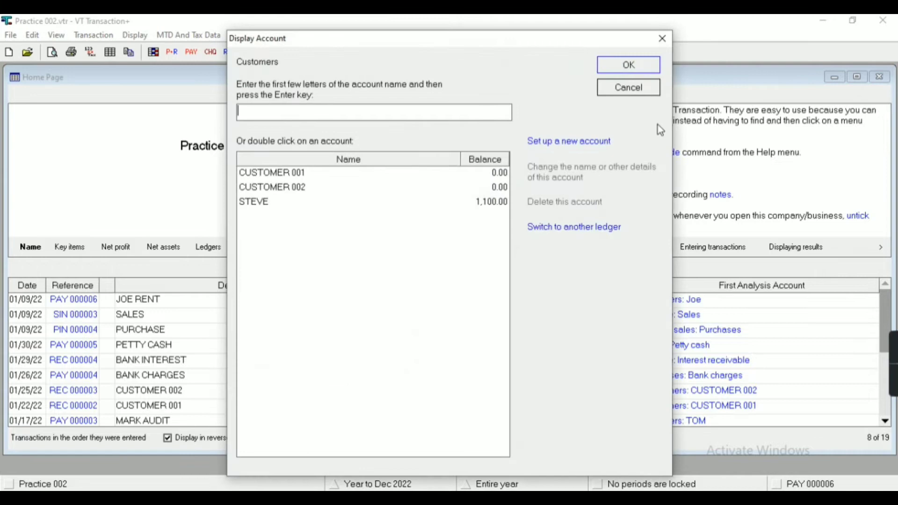
pyautogui.click(629, 88)
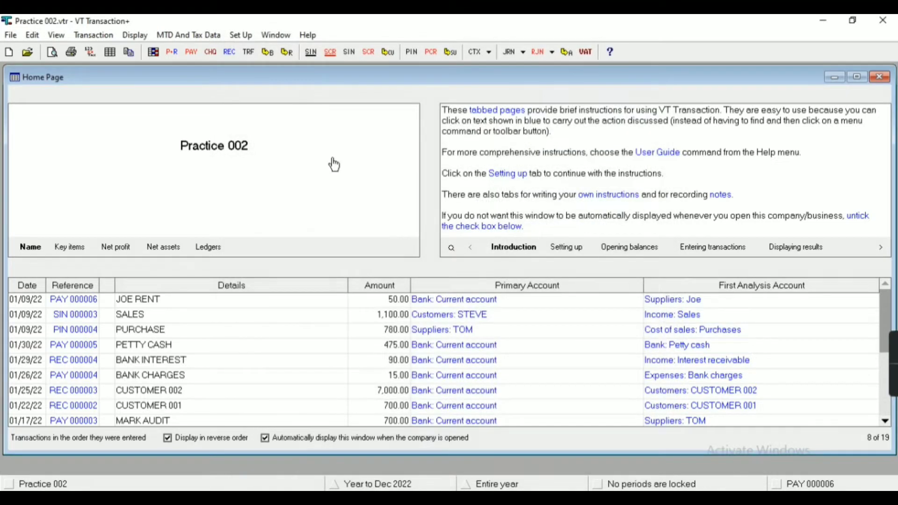
pyautogui.click(105, 37)
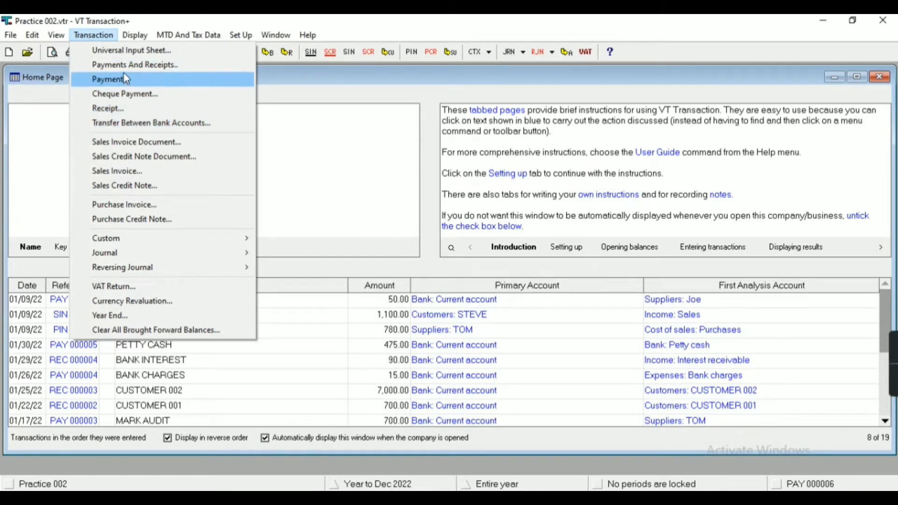
pyautogui.click(280, 93)
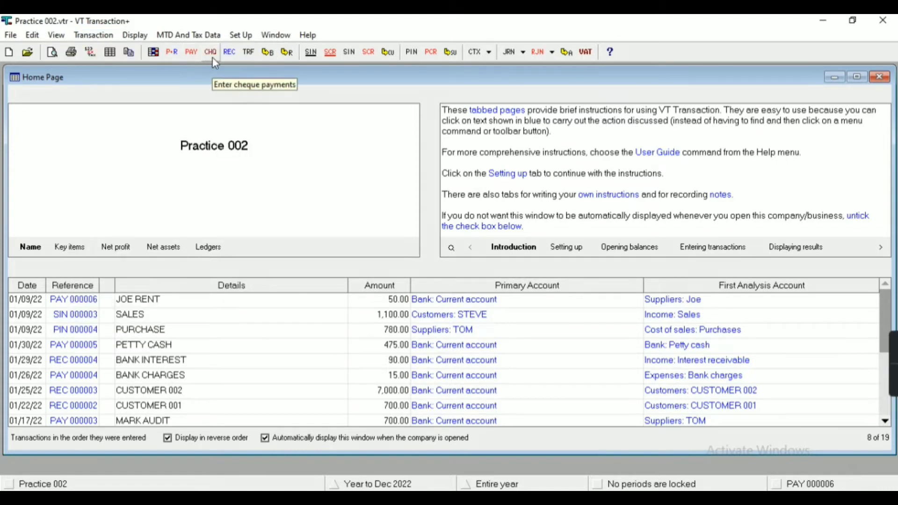
pyautogui.click(97, 36)
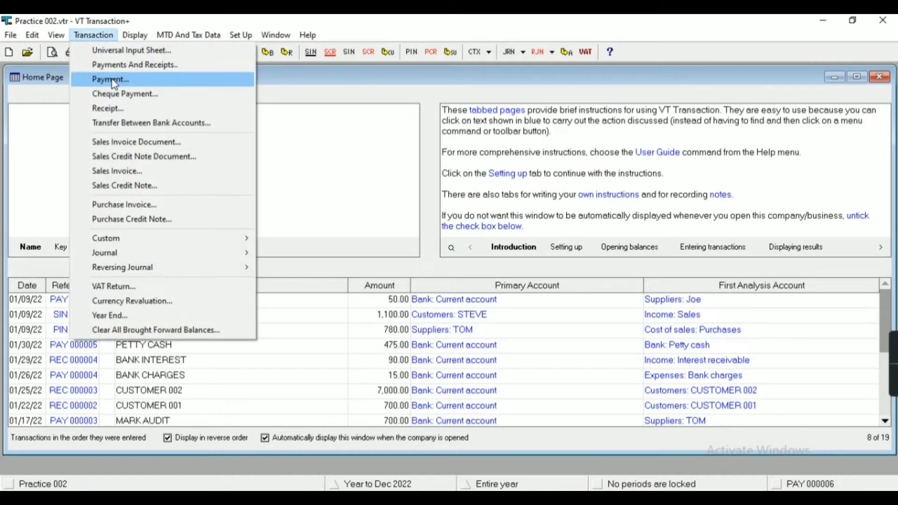
# Start a bank payment from the Current account to TOM with a 500.00 total.
pyautogui.click(248, 84)
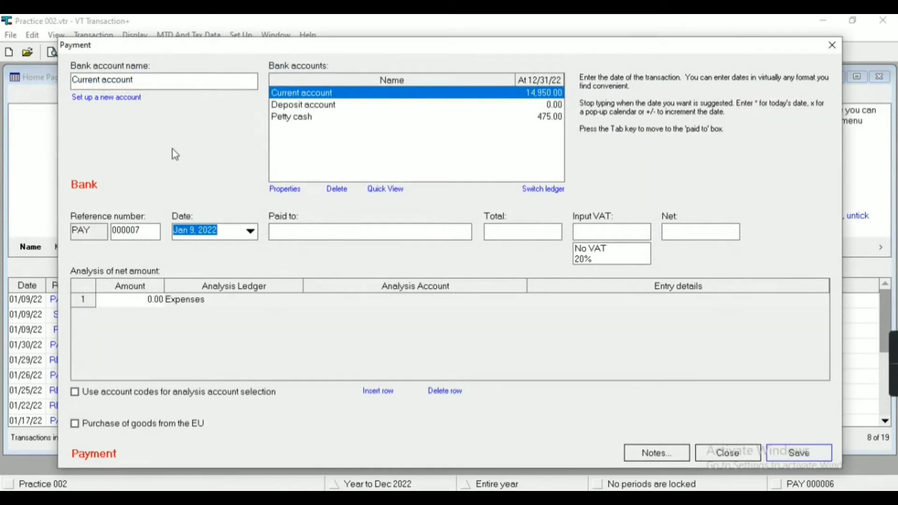
pyautogui.click(319, 117)
pyautogui.click(319, 105)
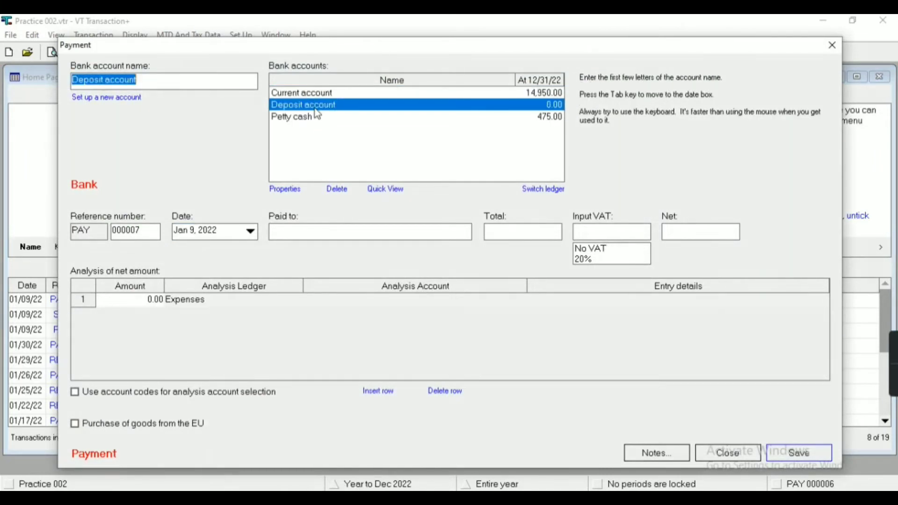
pyautogui.click(320, 93)
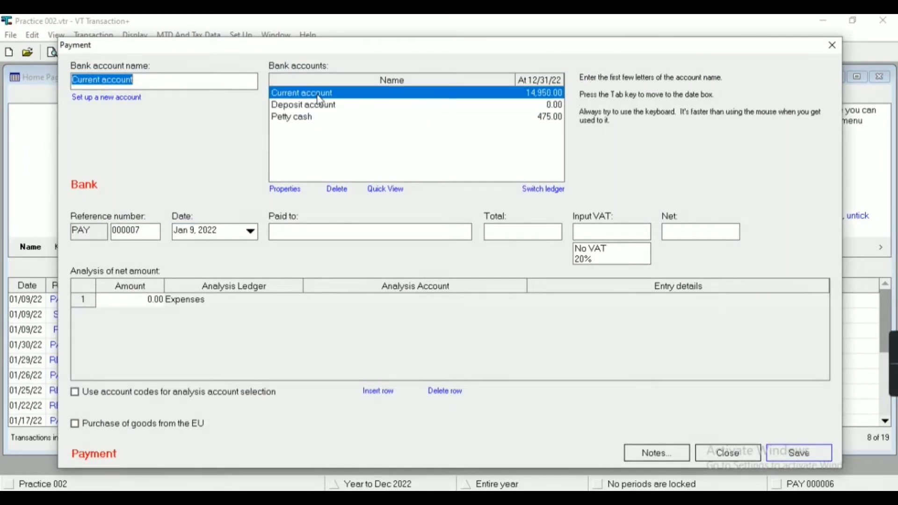
pyautogui.click(121, 231)
pyautogui.click(204, 231)
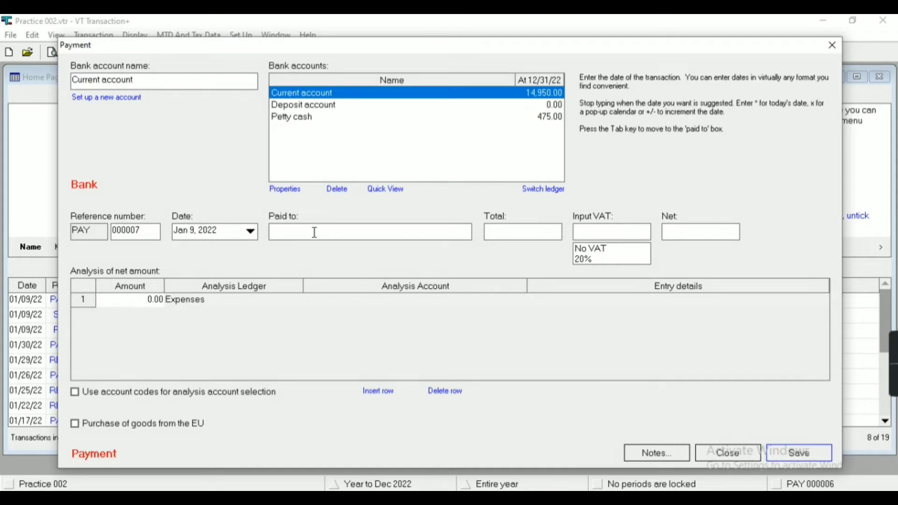
pyautogui.click(315, 233)
pyautogui.write('TOM')
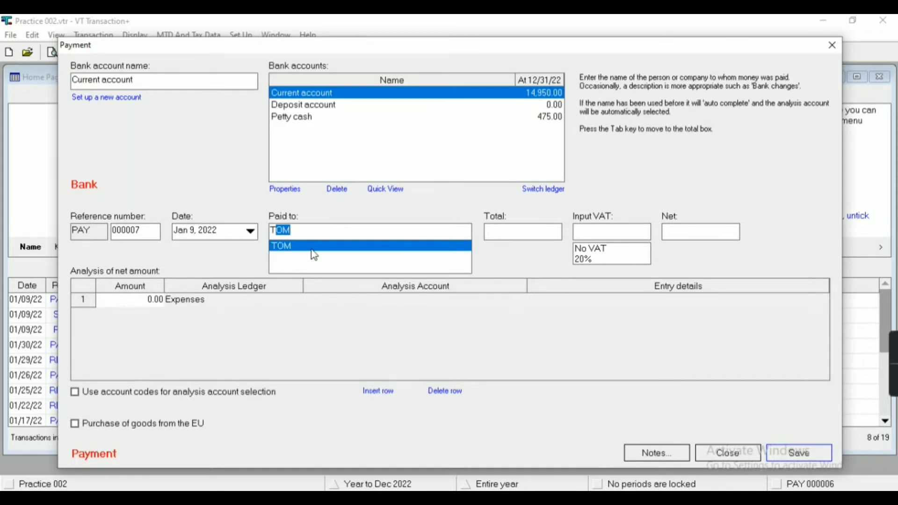
pyautogui.press('Tab')
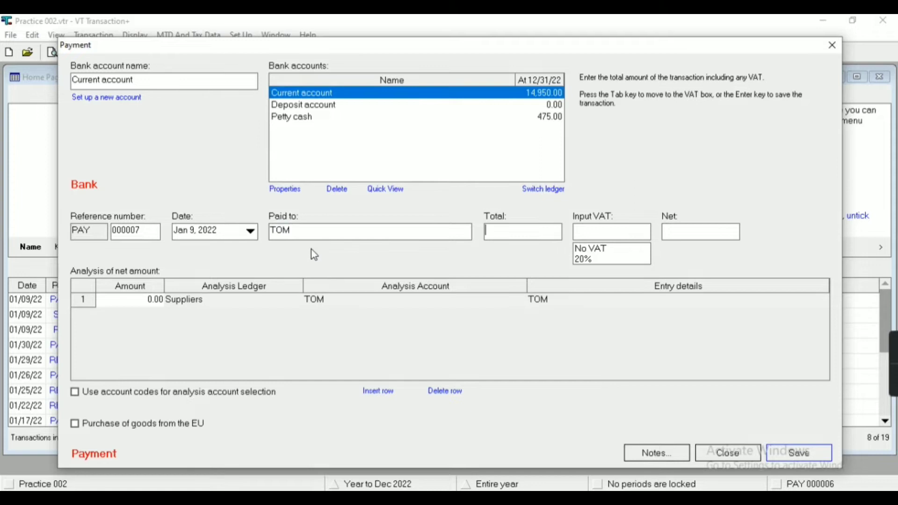
pyautogui.write('500')
pyautogui.press('Tab')
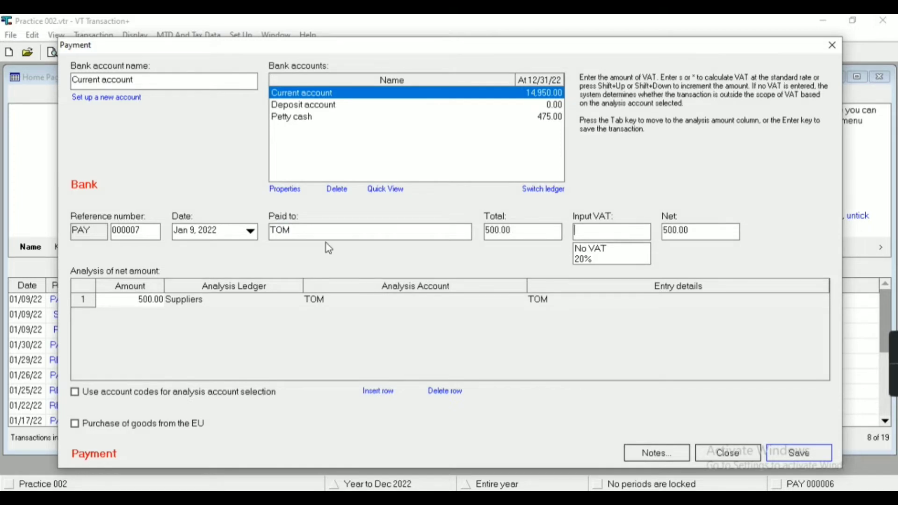
# Analyse the payment to Suppliers account TOM, save it, then check supplier balances.
pyautogui.click(241, 298)
pyautogui.press('Tab')
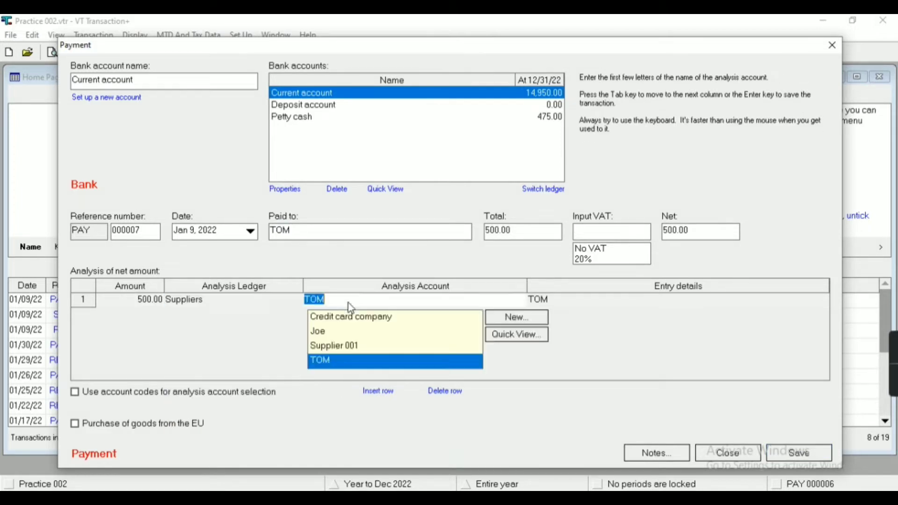
pyautogui.press('Tab')
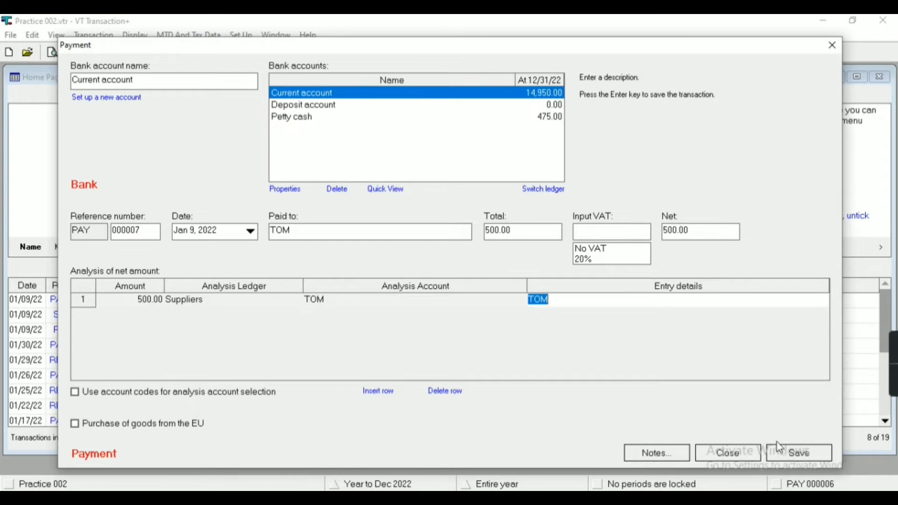
pyautogui.click(782, 457)
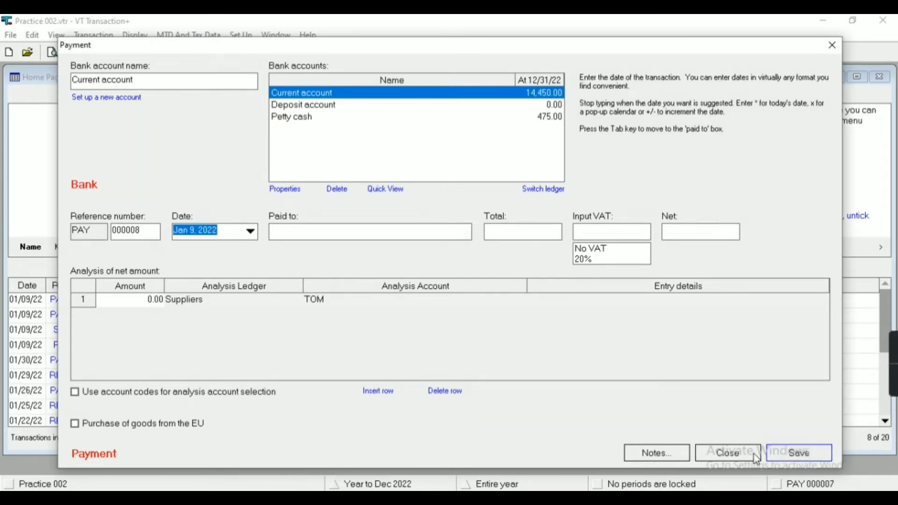
pyautogui.click(742, 456)
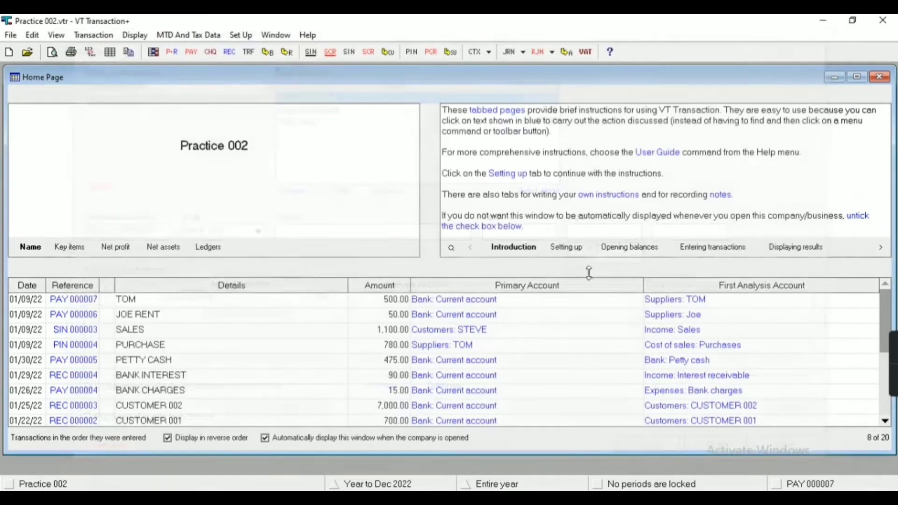
pyautogui.click(451, 52)
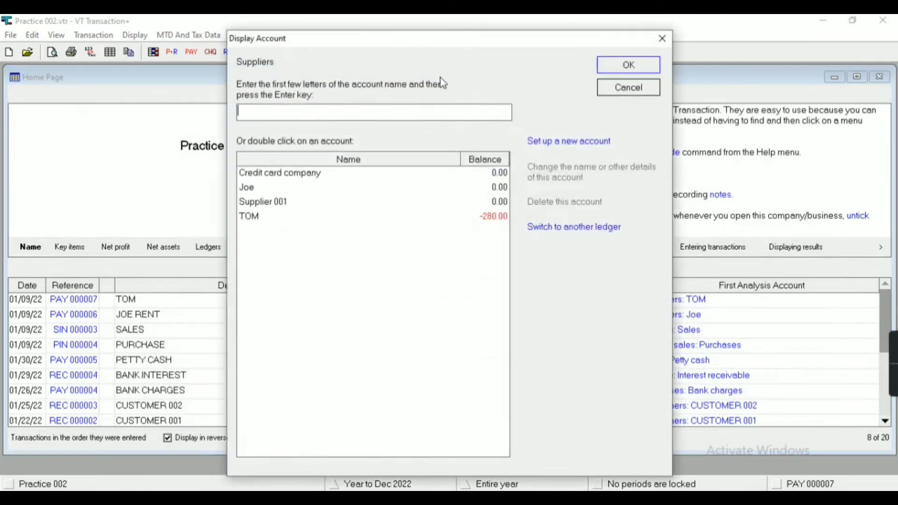
pyautogui.click(621, 92)
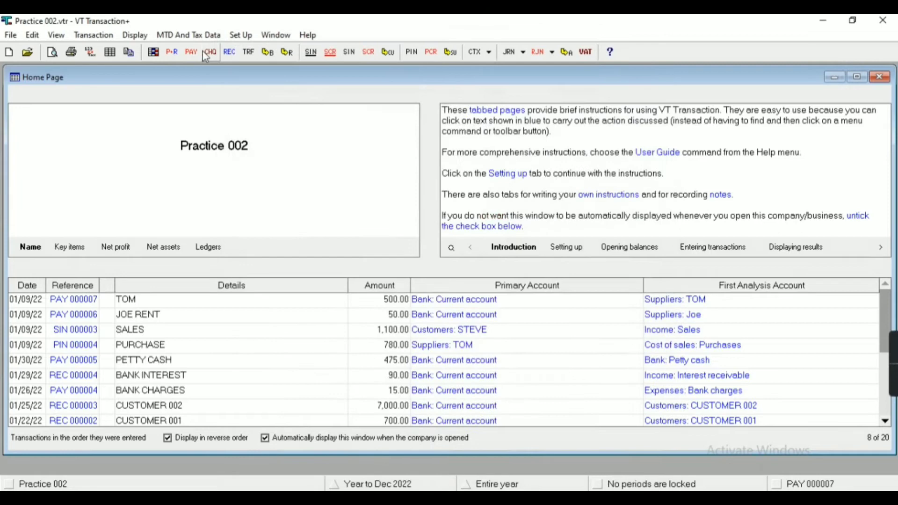
# Enter a new bank receipt from STEVE with a total of 1,000.00.
pyautogui.click(92, 34)
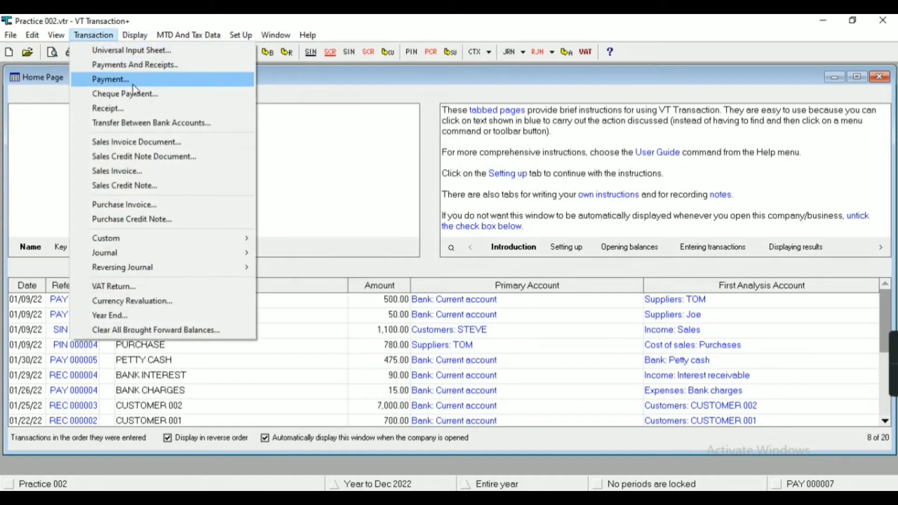
pyautogui.click(109, 108)
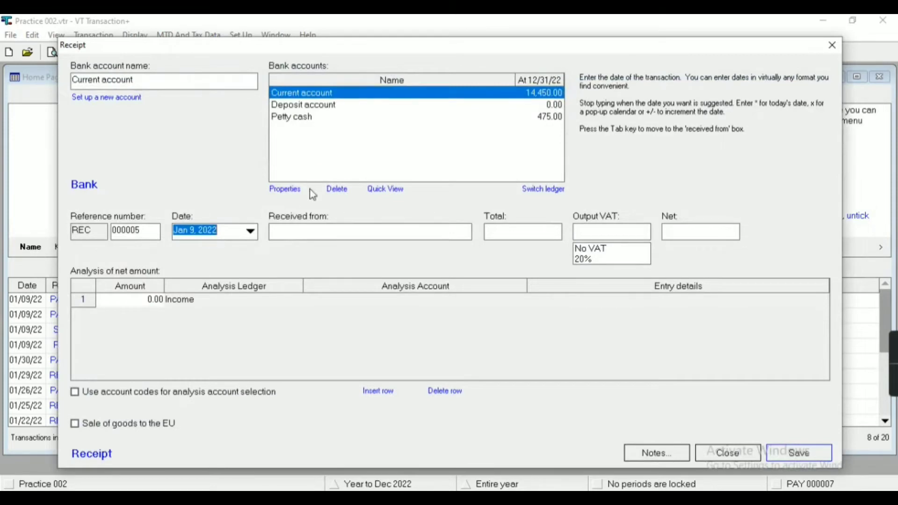
pyautogui.click(368, 231)
pyautogui.write('S')
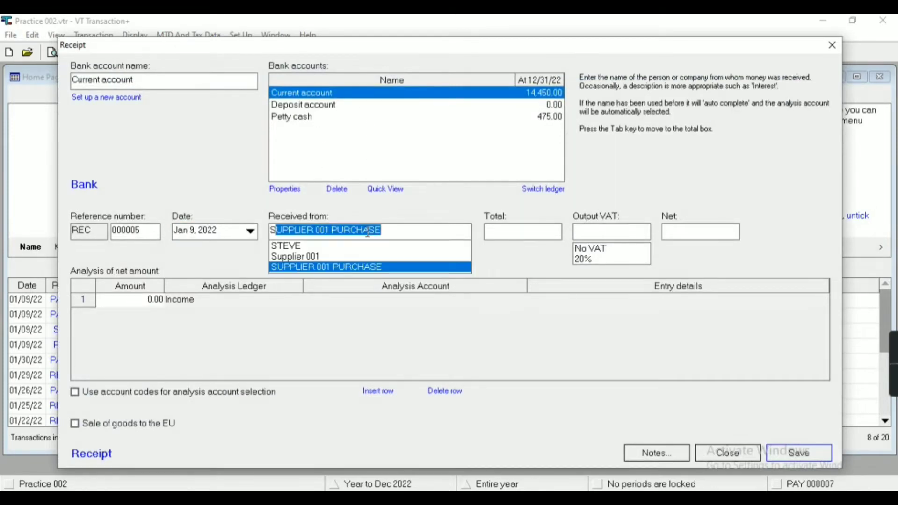
pyautogui.write('TEVE')
pyautogui.press('Tab')
pyautogui.write('1100')
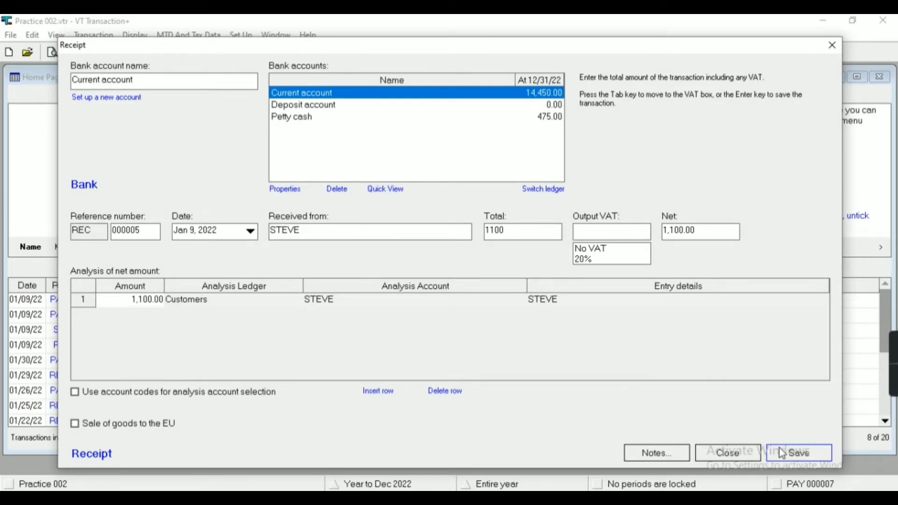
pyautogui.press('BackSpace')
pyautogui.press('BackSpace')
pyautogui.press('BackSpace')
pyautogui.write('000')
# Save the receipt and review the customer account balances.
pyautogui.click(790, 454)
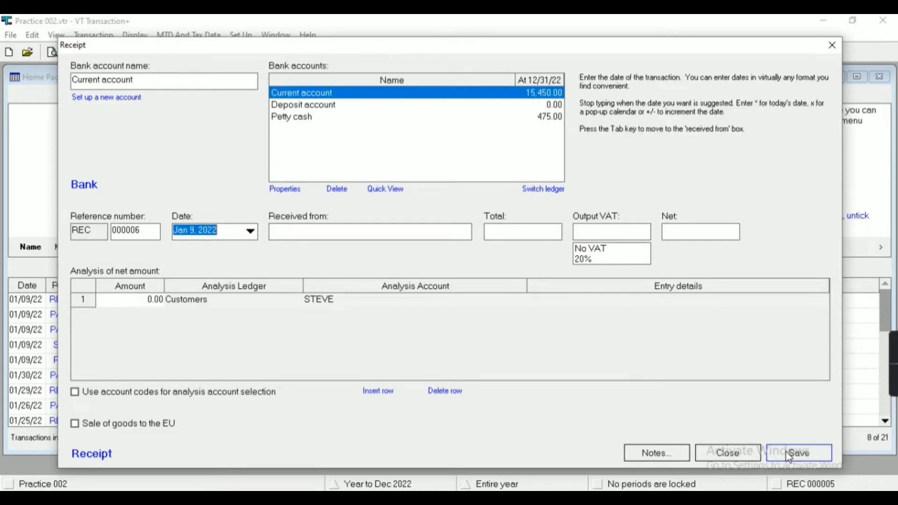
pyautogui.click(730, 454)
pyautogui.click(381, 53)
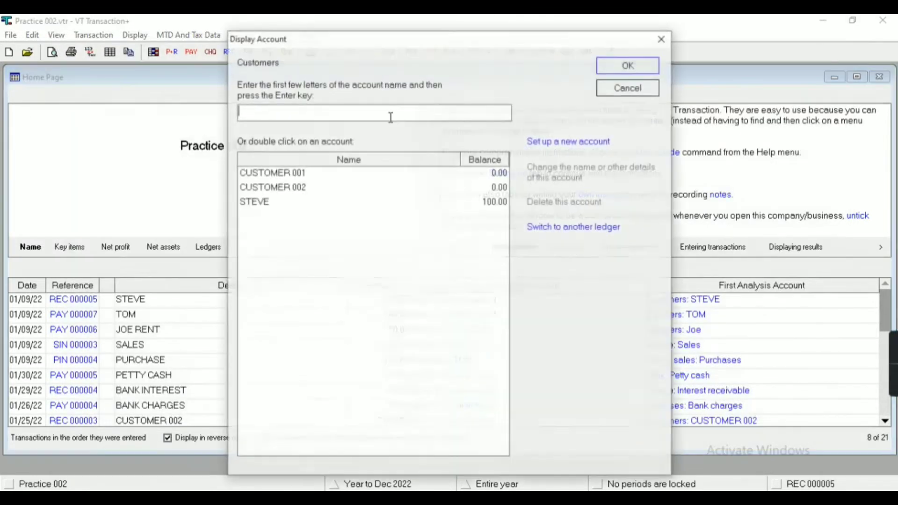
pyautogui.click(621, 91)
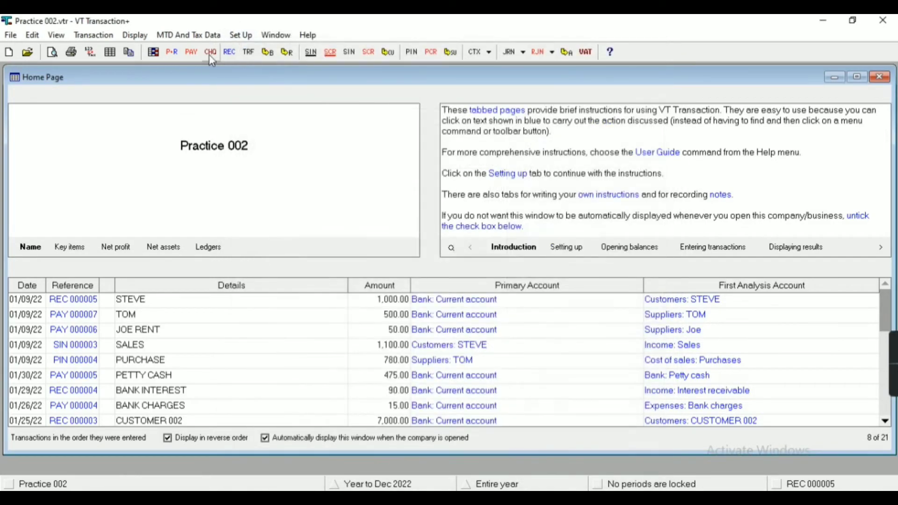
pyautogui.click(94, 35)
pyautogui.click(125, 94)
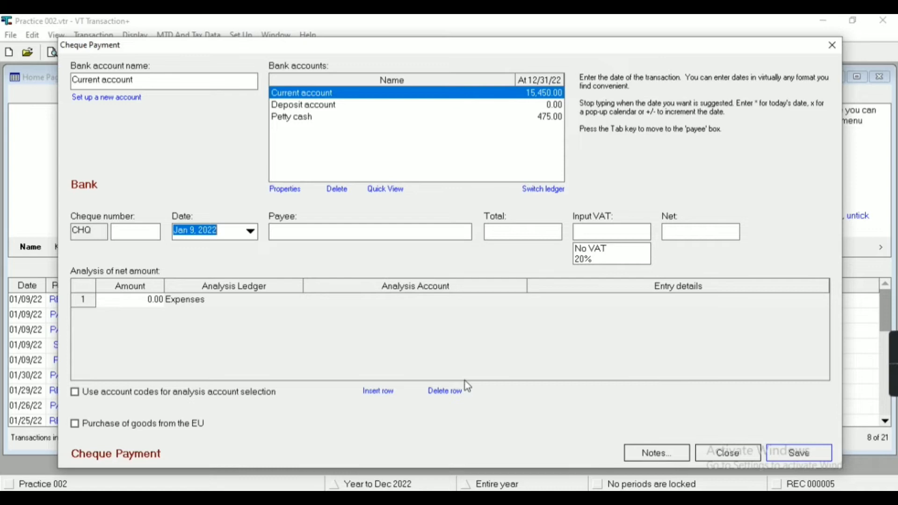
pyautogui.click(719, 456)
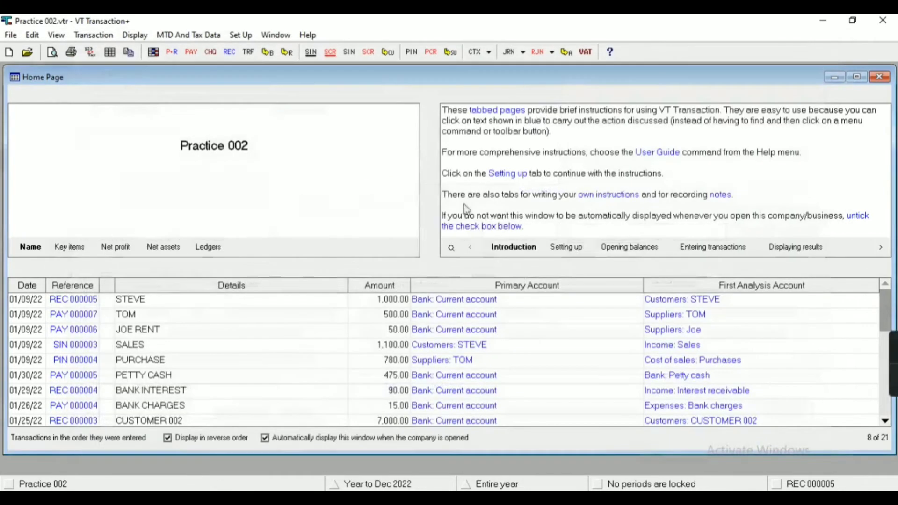
# Set up a bank transfer from the Current account into Petty cash.
pyautogui.click(256, 53)
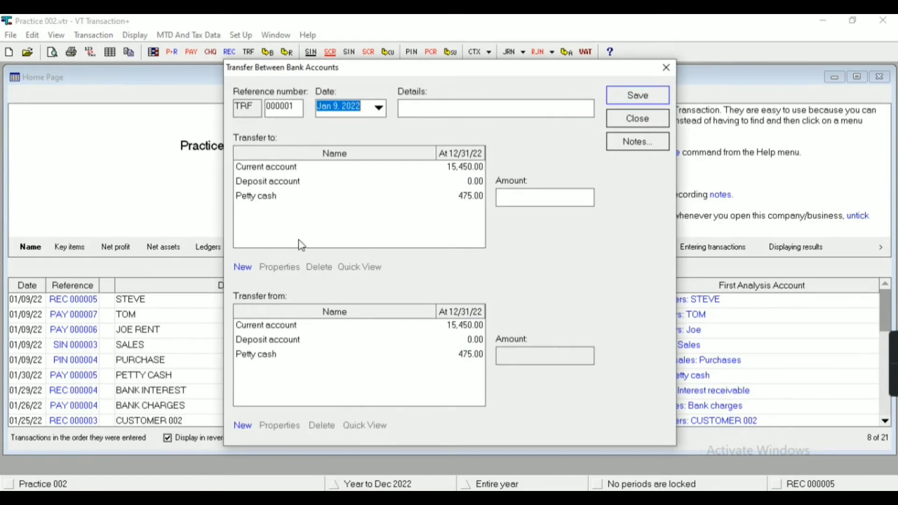
pyautogui.click(293, 194)
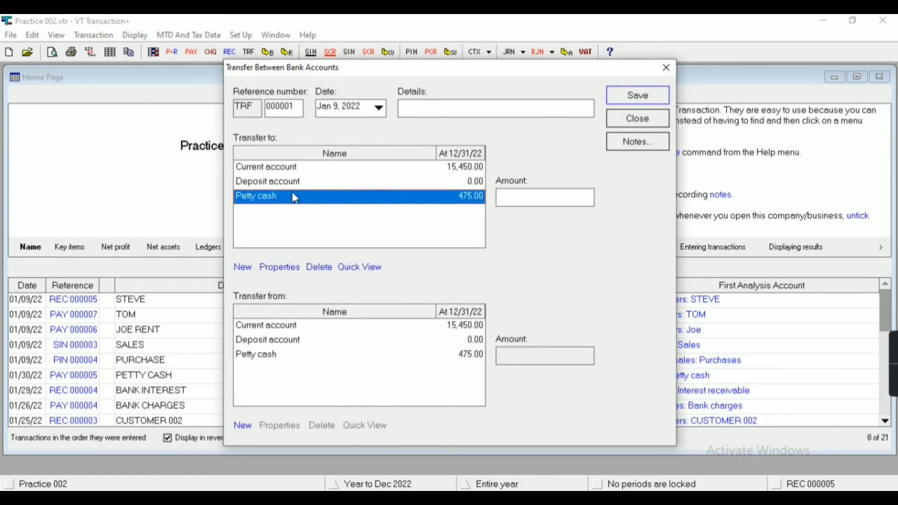
pyautogui.click(300, 327)
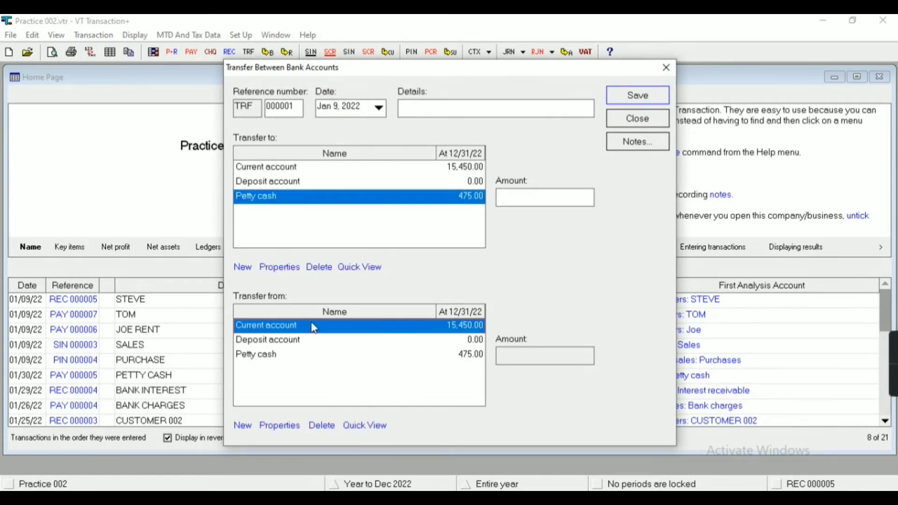
pyautogui.click(486, 110)
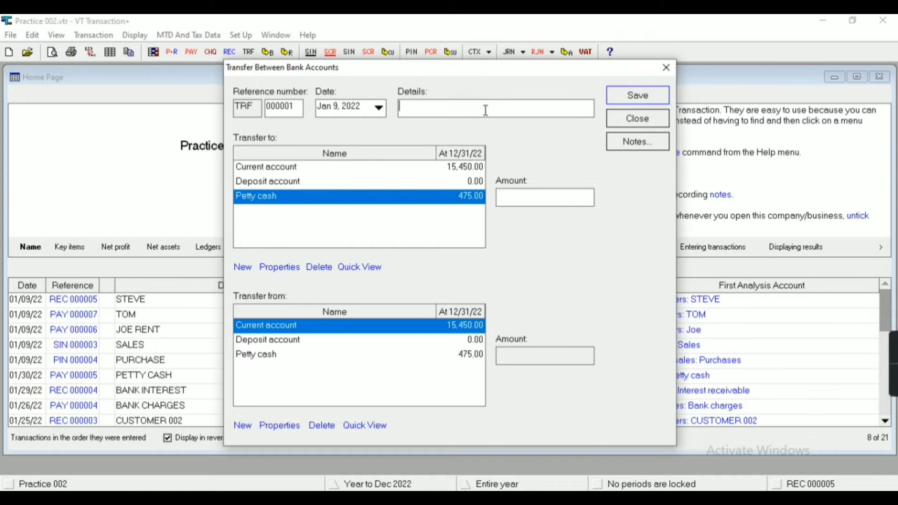
# Give the transfer reference WITHDRAWAL and amount 450.00, then save it.
pyautogui.write('WITHDRAWAL')
pyautogui.click(568, 207)
pyautogui.write('450')
pyautogui.press('Tab')
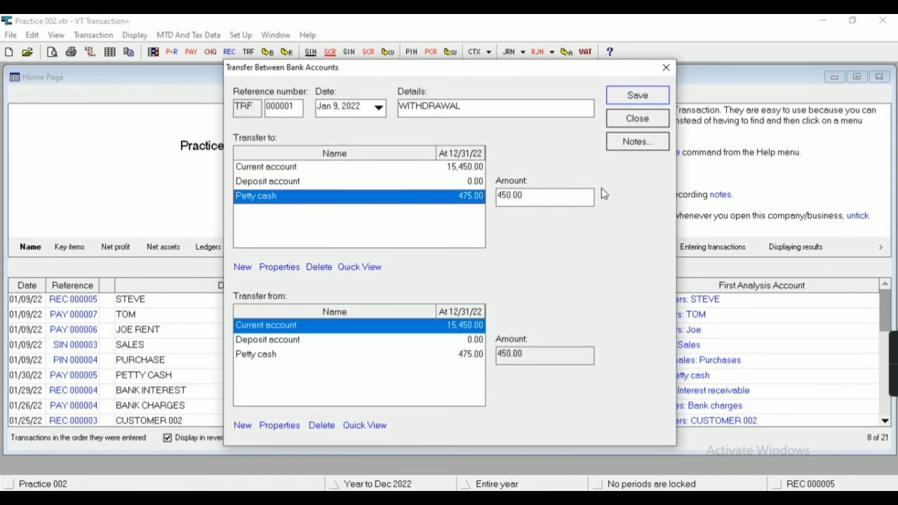
pyautogui.click(637, 98)
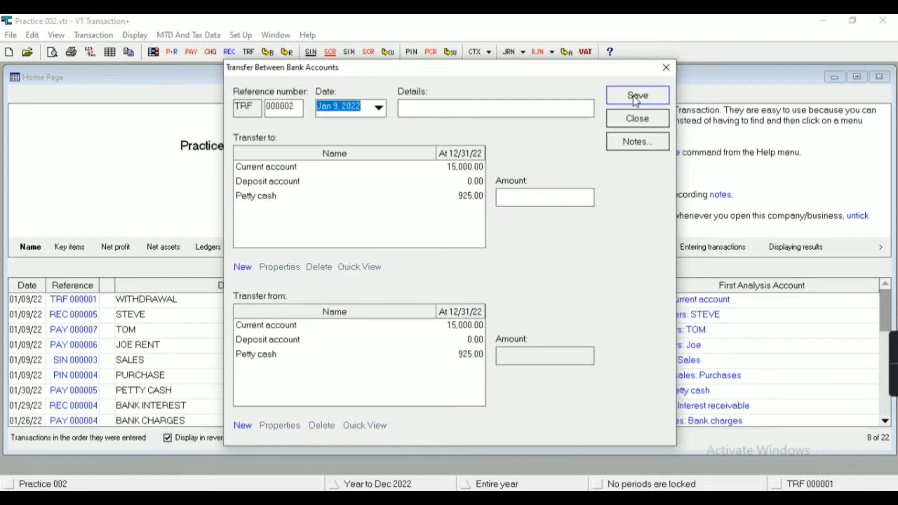
pyautogui.click(459, 171)
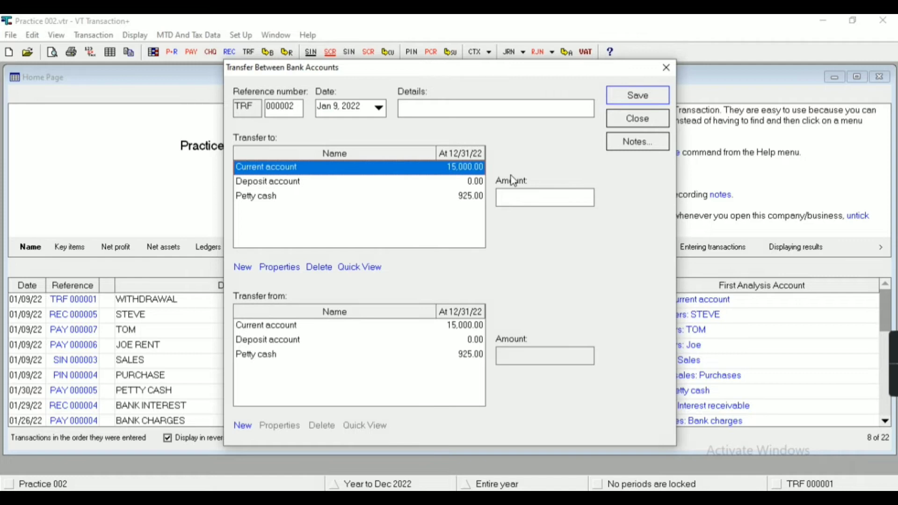
pyautogui.click(666, 69)
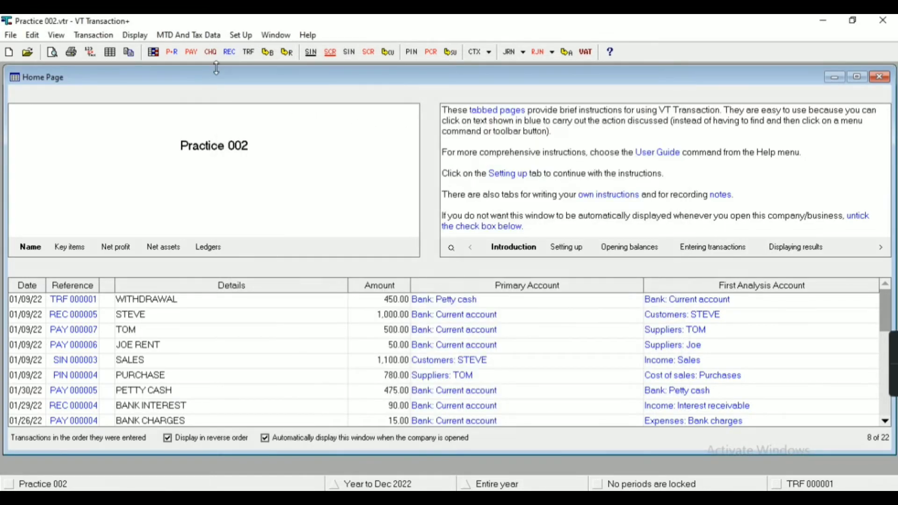
# Open the Payments and Receipts entry screen with the Current account as the bank.
pyautogui.click(94, 35)
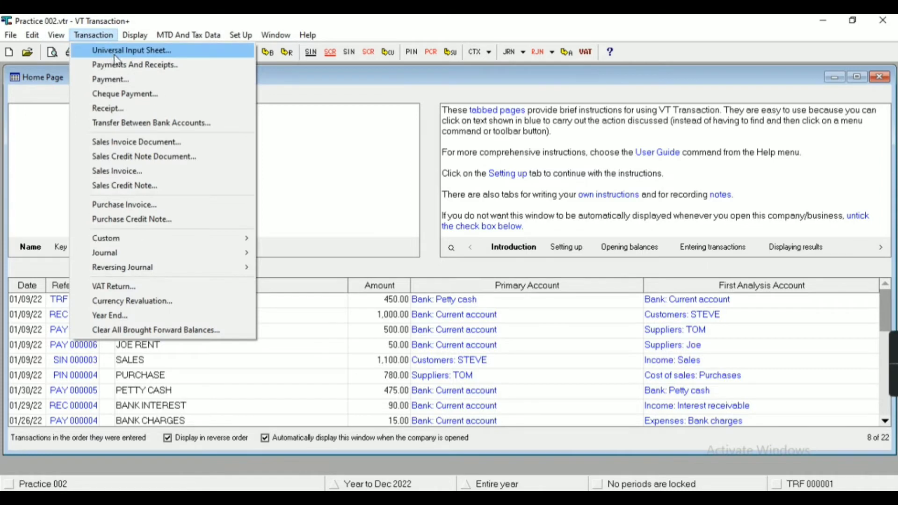
pyautogui.click(122, 65)
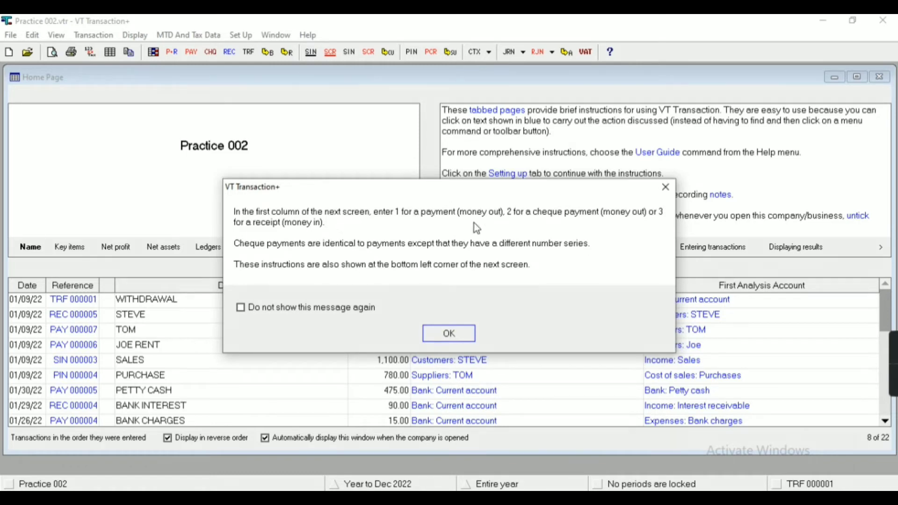
pyautogui.click(430, 336)
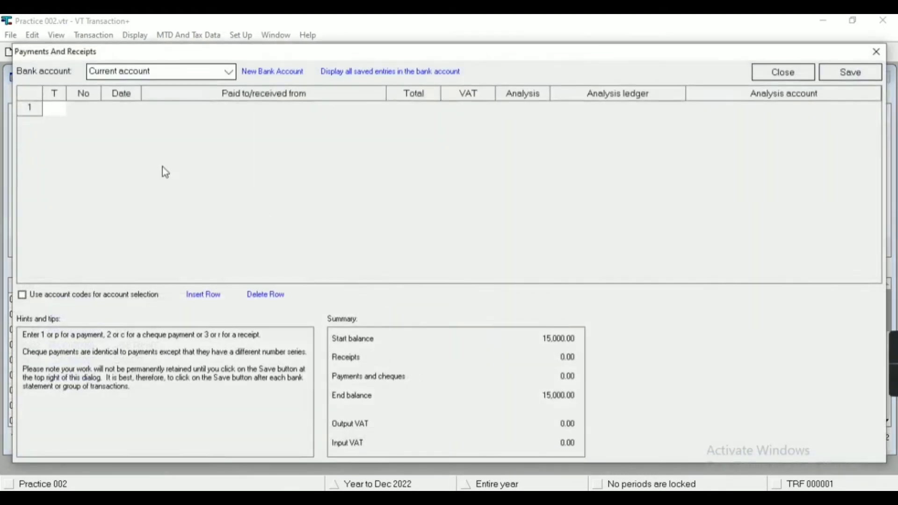
pyautogui.click(186, 71)
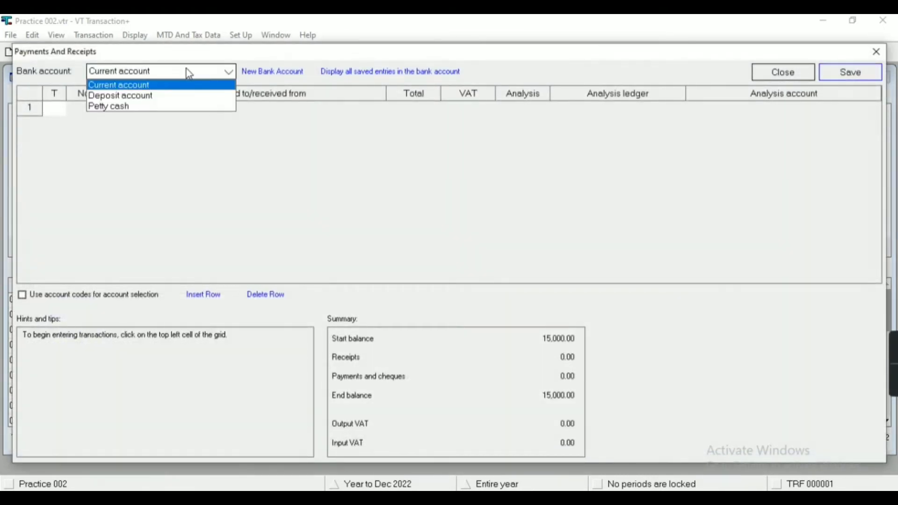
pyautogui.click(150, 82)
# Enter row 1 as a 250.00 payment to TOM with no VAT.
pyautogui.click(61, 108)
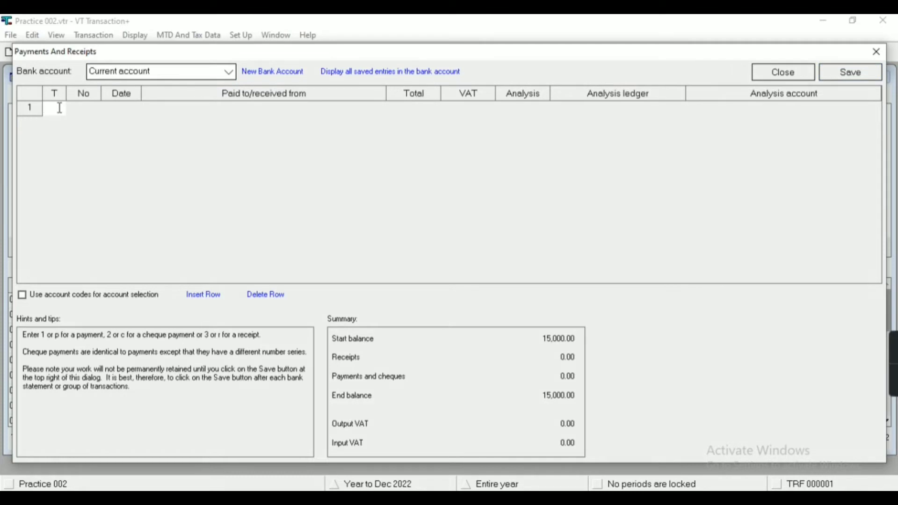
pyautogui.write('p')
pyautogui.press('Tab')
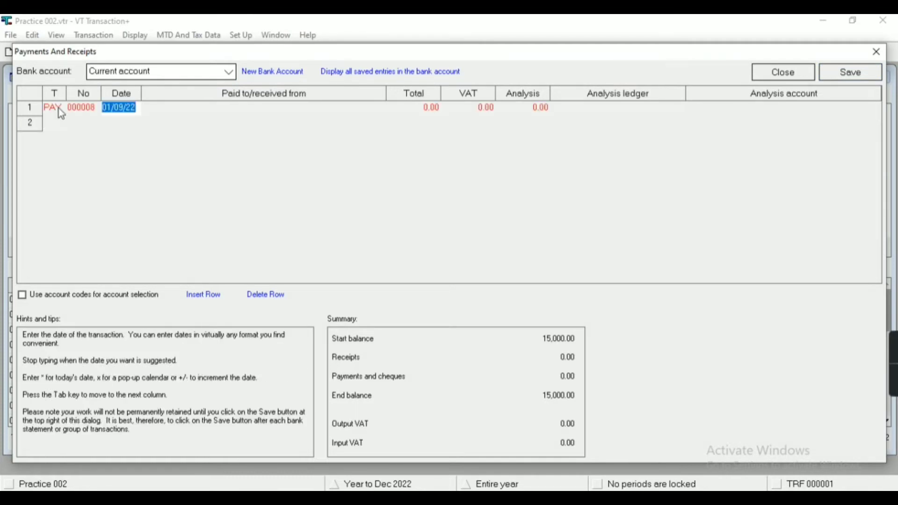
pyautogui.press('Tab')
pyautogui.write('T')
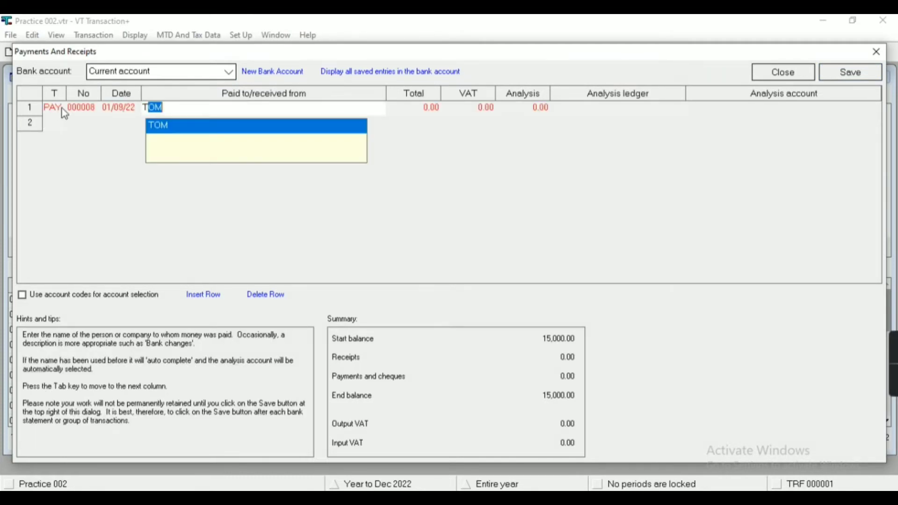
pyautogui.press('Tab')
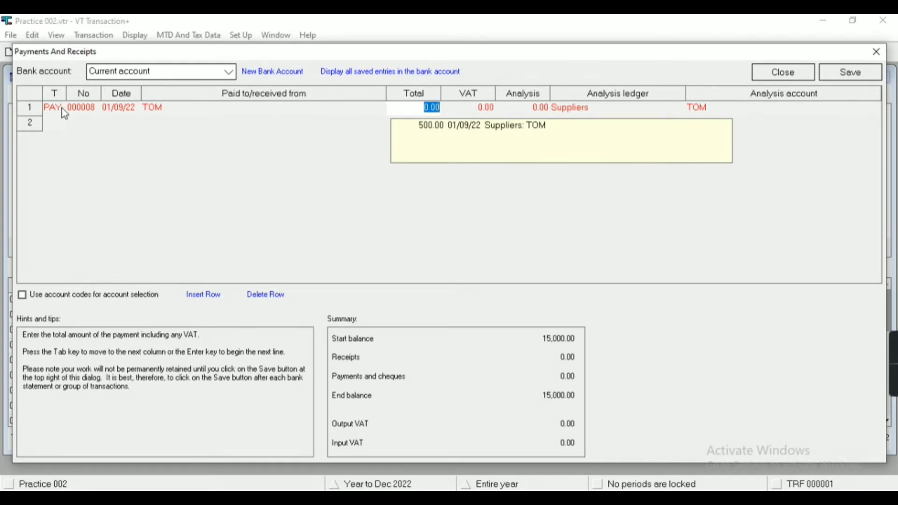
pyautogui.write('250')
pyautogui.press('Tab')
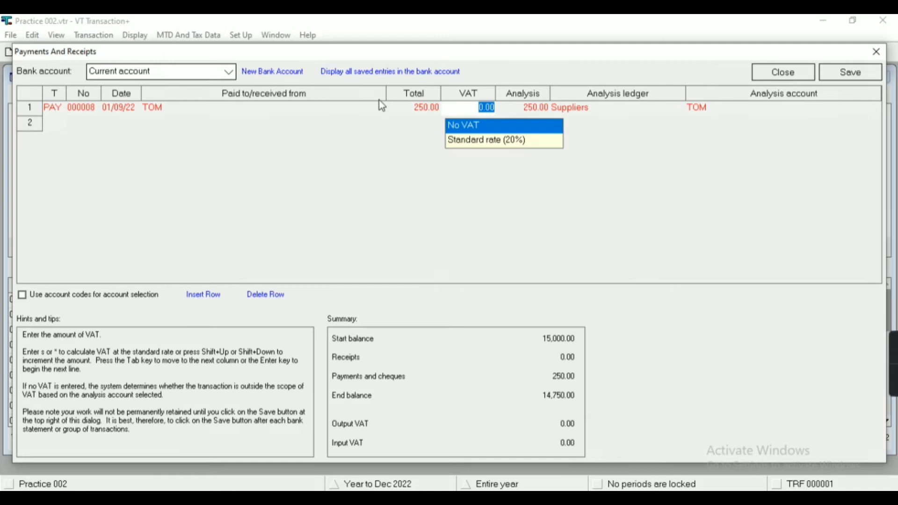
pyautogui.press('Tab')
pyautogui.press('Tab')
pyautogui.press('Tab')
pyautogui.press('Tab')
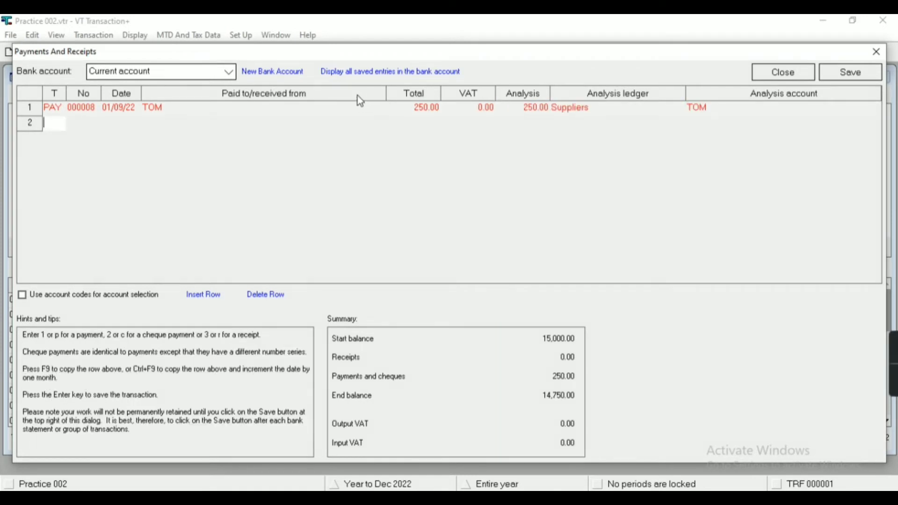
# Enter row 2 as a 100.00 no-VAT receipt from STEVE analysed to Customers.
pyautogui.write('c')
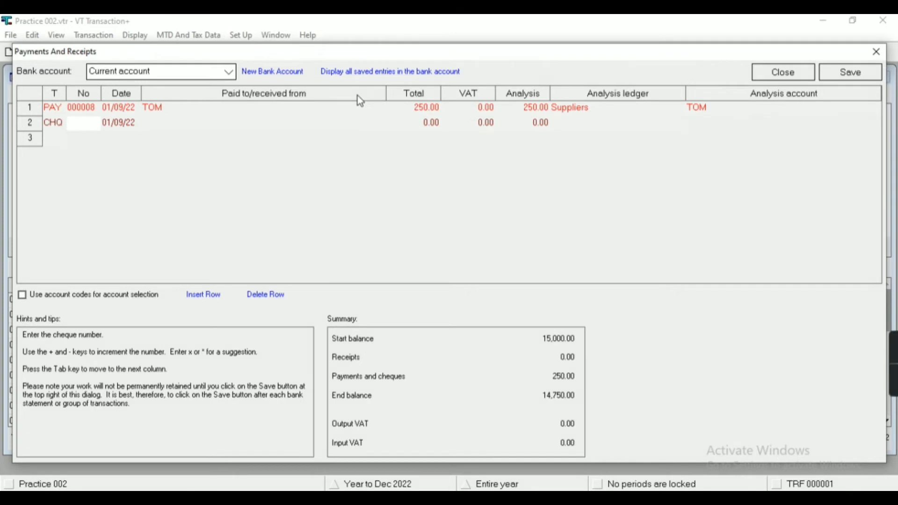
pyautogui.hotkey('shift', 'Tab')
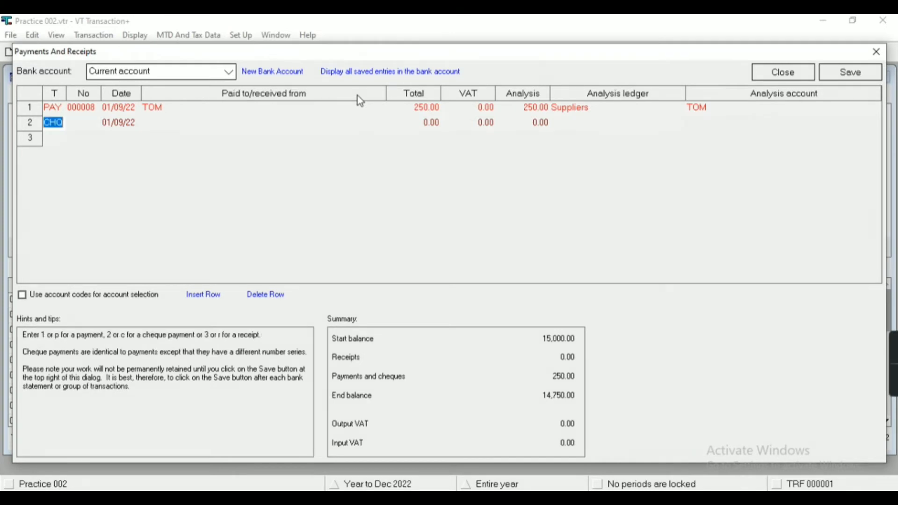
pyautogui.write('r')
pyautogui.press('Tab')
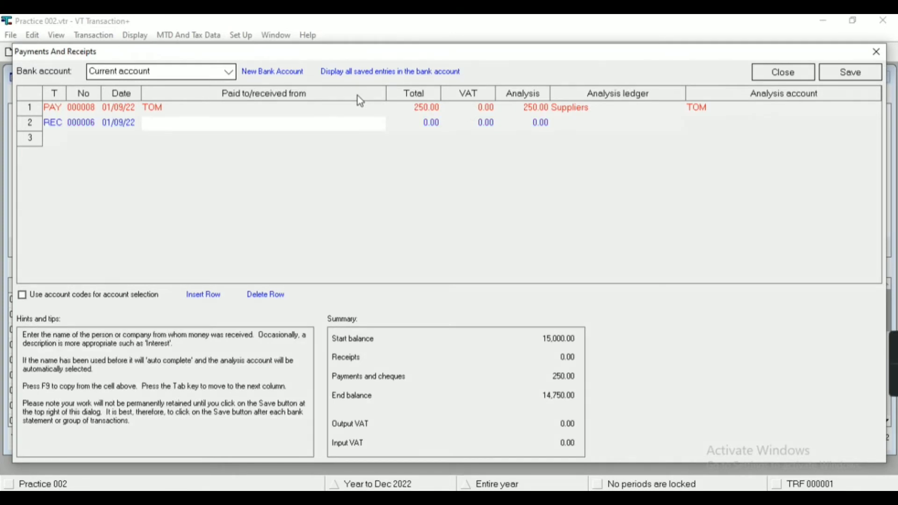
pyautogui.write('STEVE')
pyautogui.press('Tab')
pyautogui.write('100')
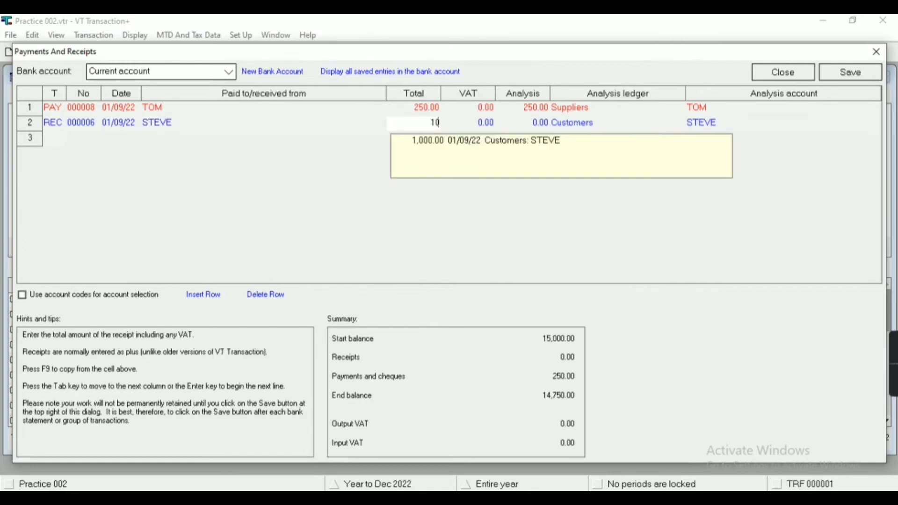
pyautogui.press('Tab')
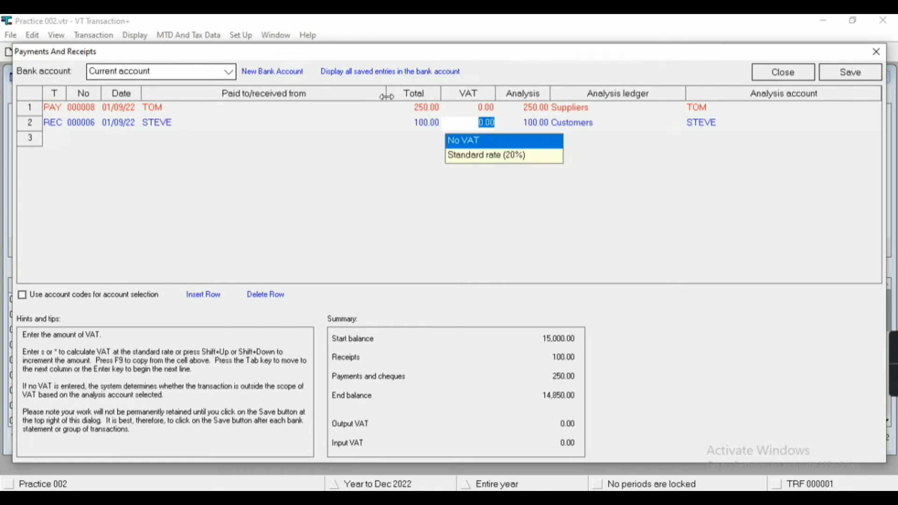
pyautogui.hotkey('shift', 'Tab')
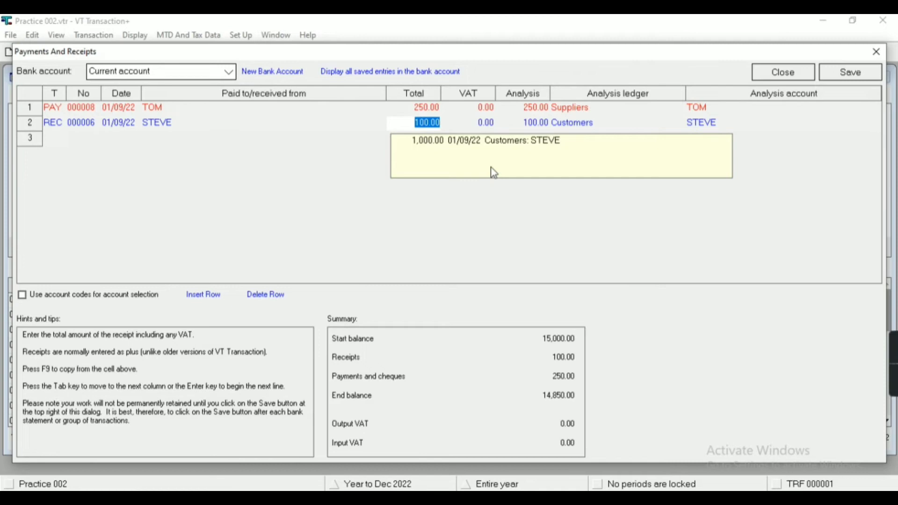
pyautogui.press('Tab')
pyautogui.press('Tab')
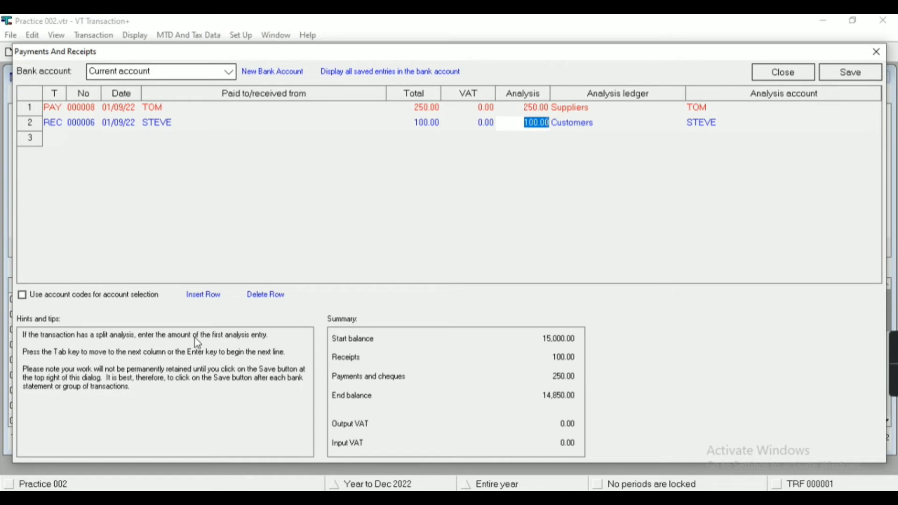
pyautogui.press('Tab')
pyautogui.press('Tab')
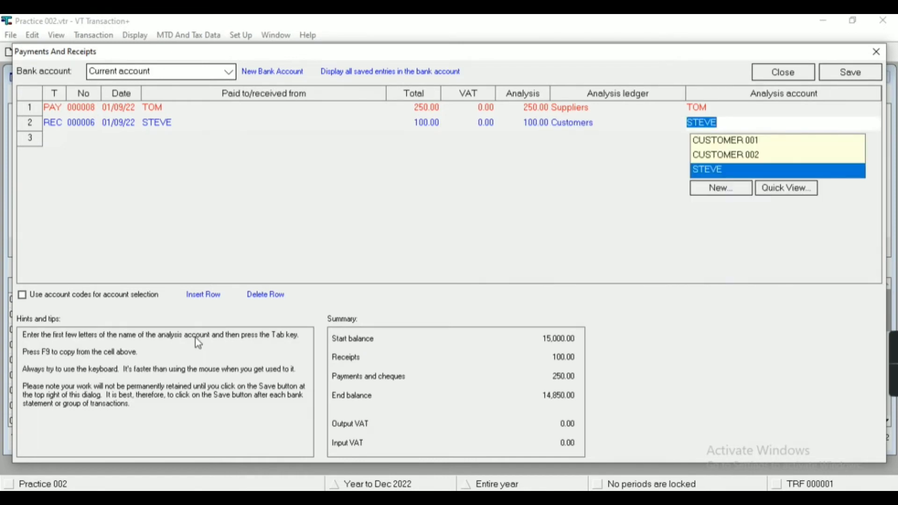
pyautogui.press('Tab')
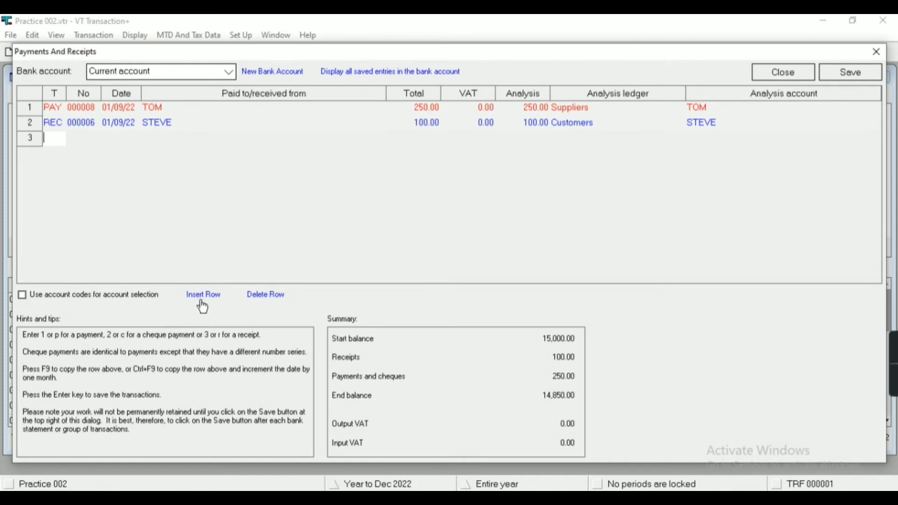
# Save both the payment and receipt entries and close the entry screen.
pyautogui.click(260, 296)
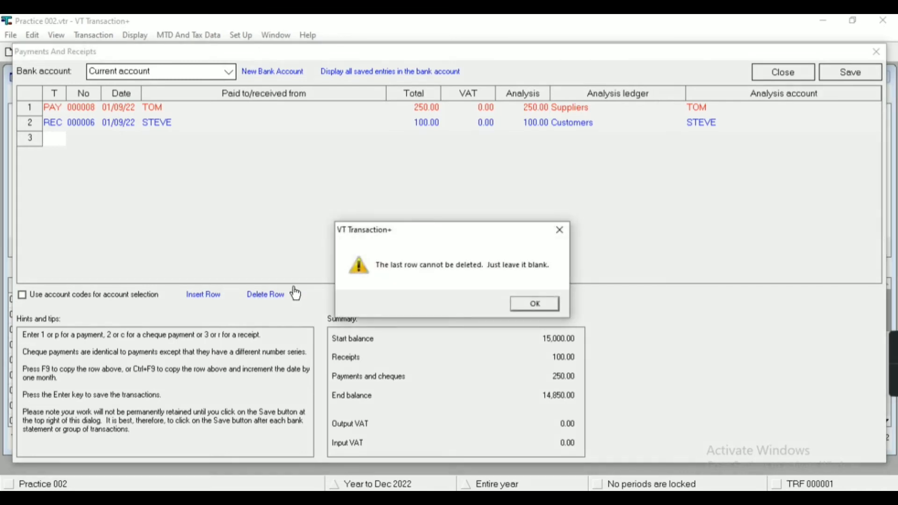
pyautogui.click(536, 304)
pyautogui.click(855, 78)
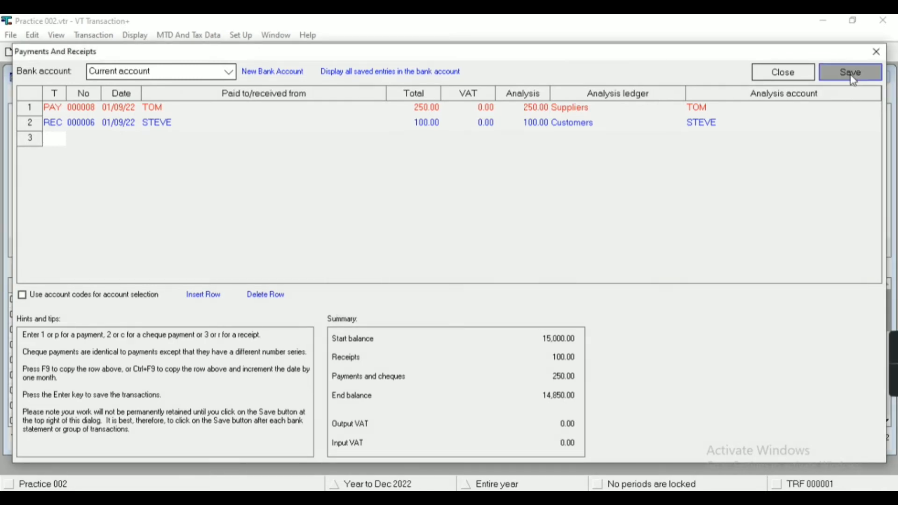
pyautogui.click(785, 79)
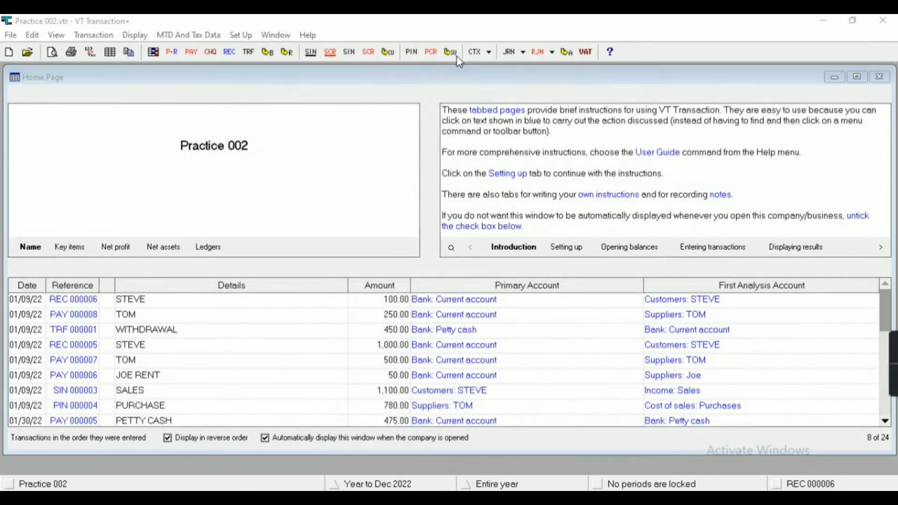
pyautogui.click(456, 56)
pyautogui.click(628, 86)
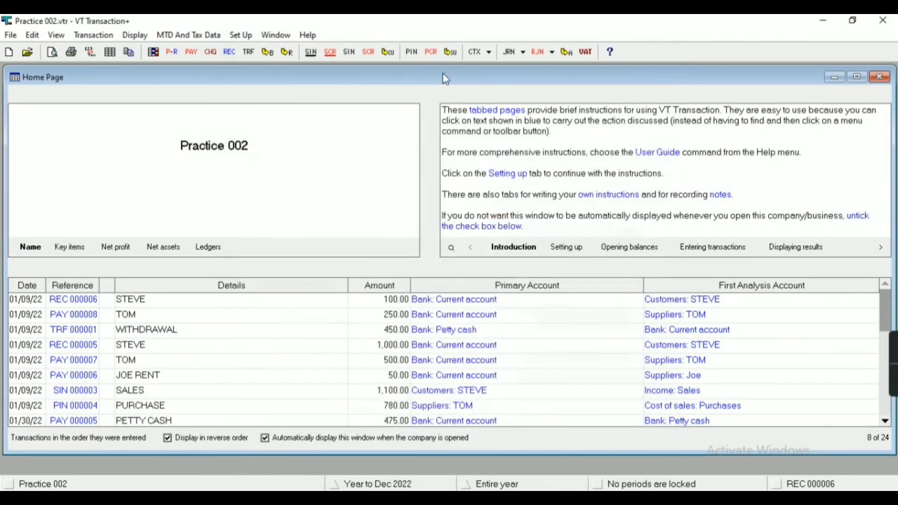
pyautogui.click(387, 52)
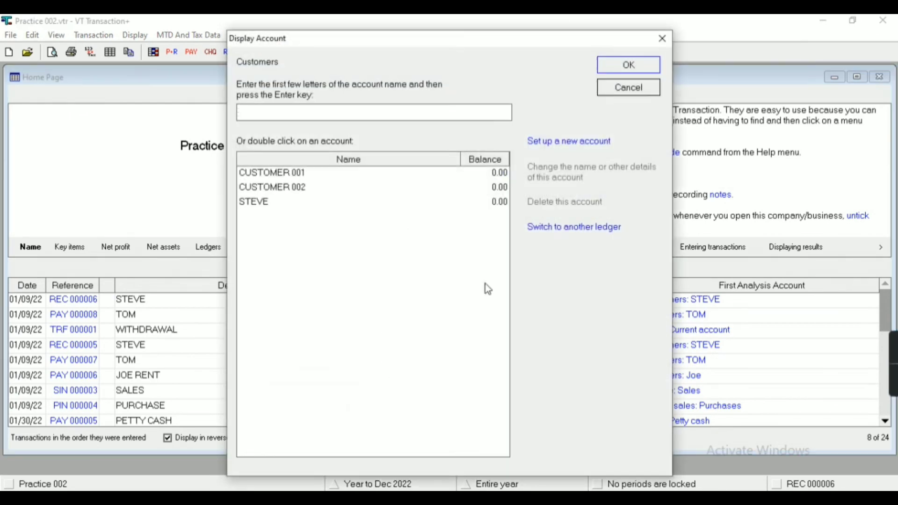
pyautogui.click(625, 92)
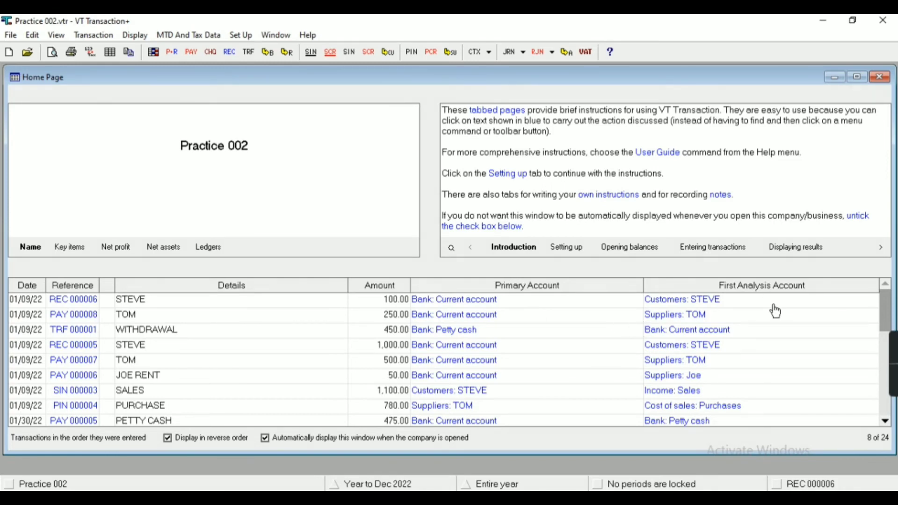
pyautogui.moveTo(893, 364)
pyautogui.click(268, 54)
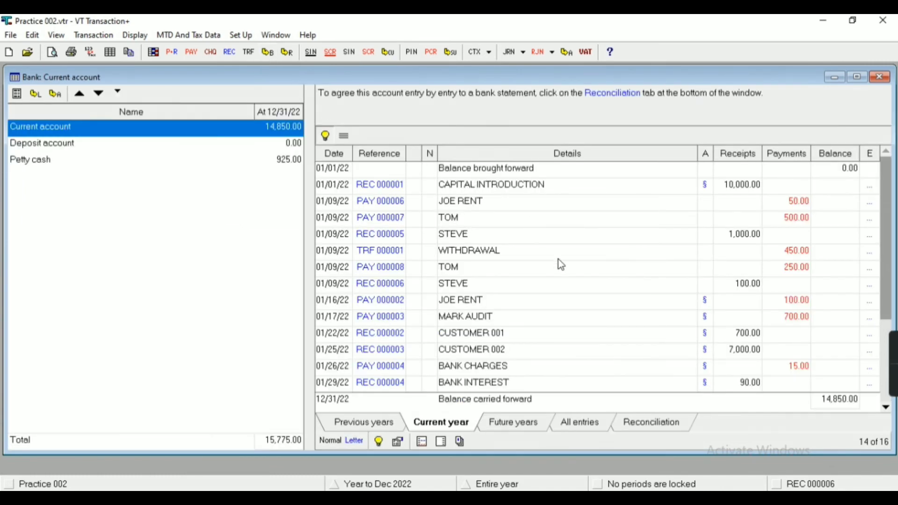
pyautogui.scroll(-1, 561, 265)
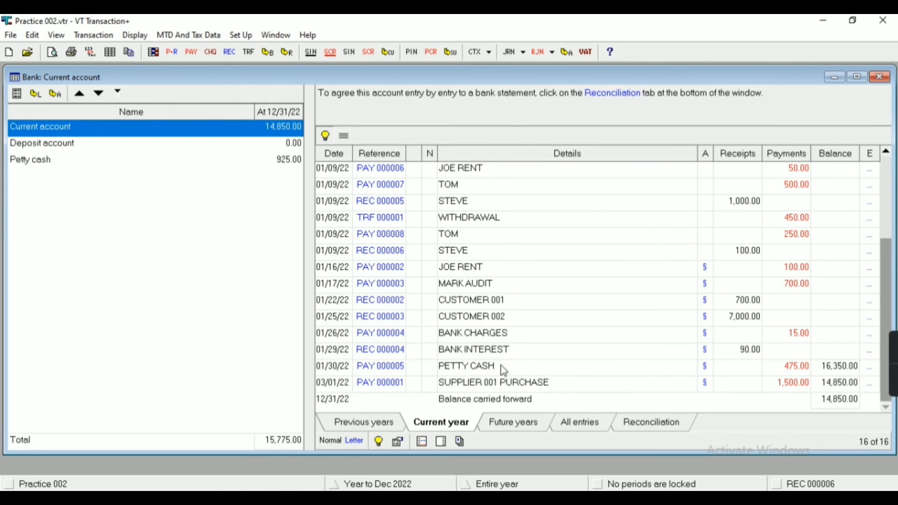
pyautogui.scroll(1, 480, 322)
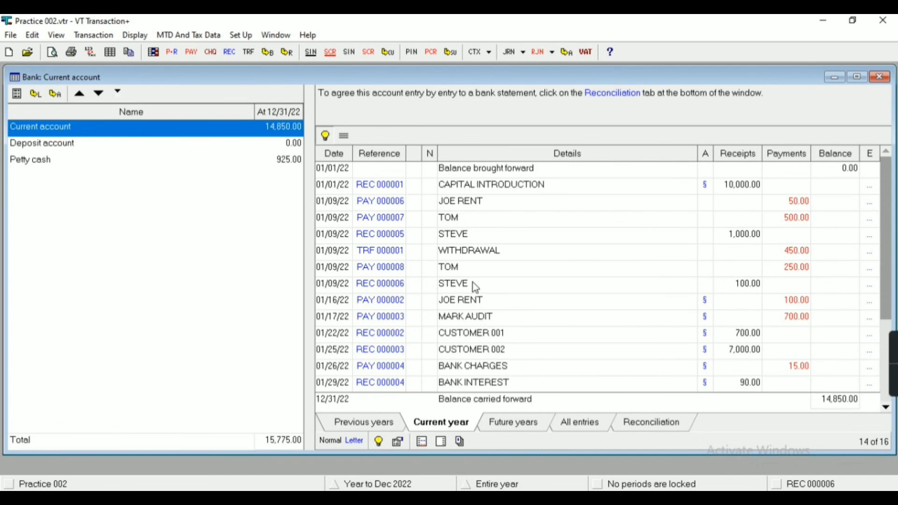
pyautogui.click(230, 160)
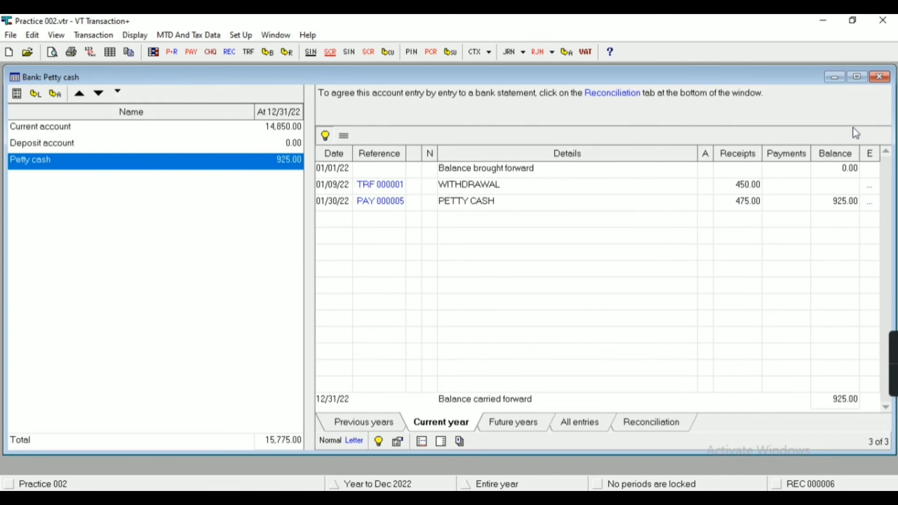
pyautogui.click(890, 82)
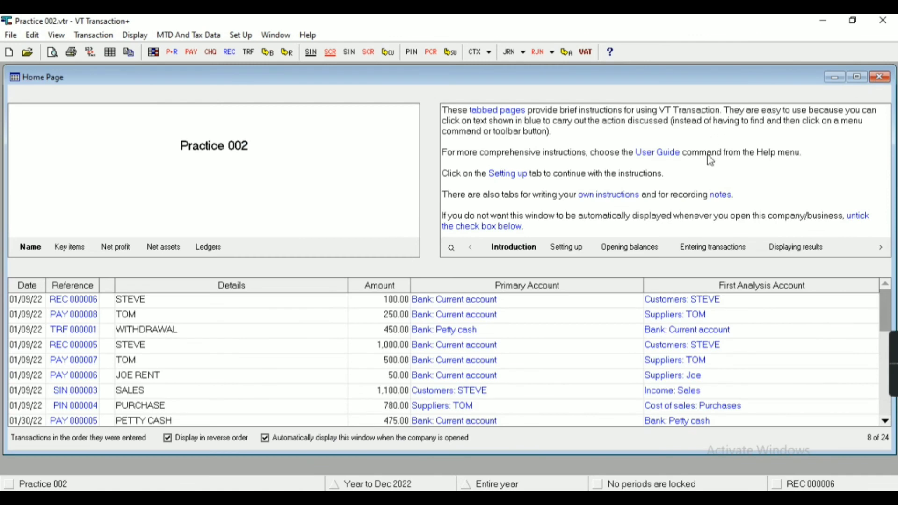